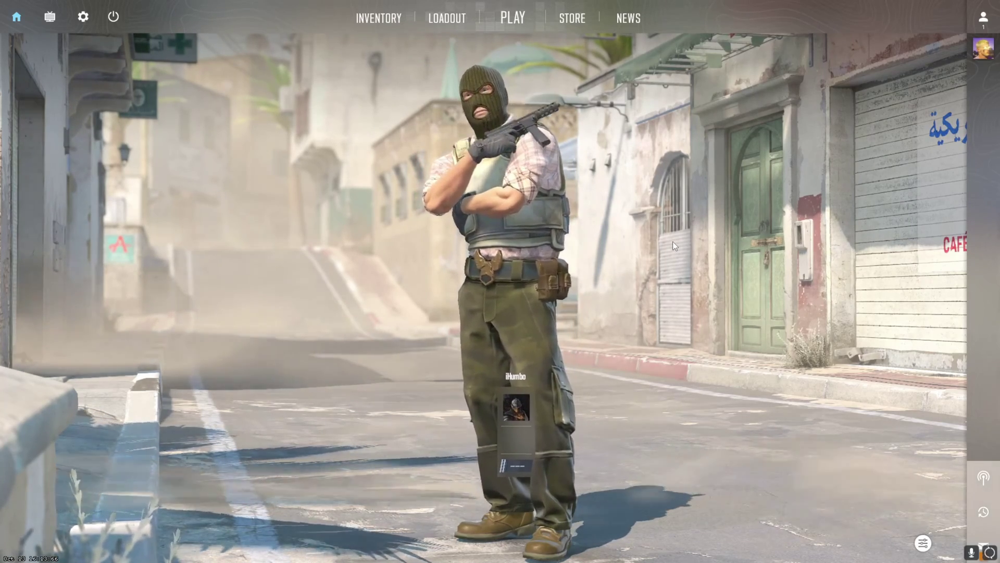
# Open the game settings on the Video page showing 1920x1080, Widescreen 16:9, Windowed.
pyautogui.click(83, 17)
pyautogui.click(424, 69)
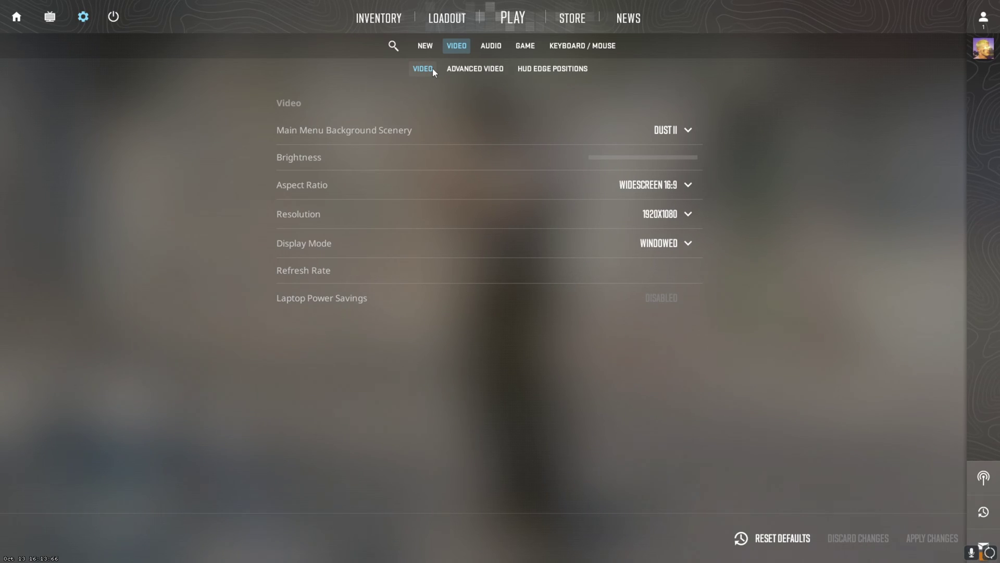
# Switch the display mode from Windowed to Fullscreen at 143 Hz.
pyautogui.click(661, 243)
pyautogui.click(665, 286)
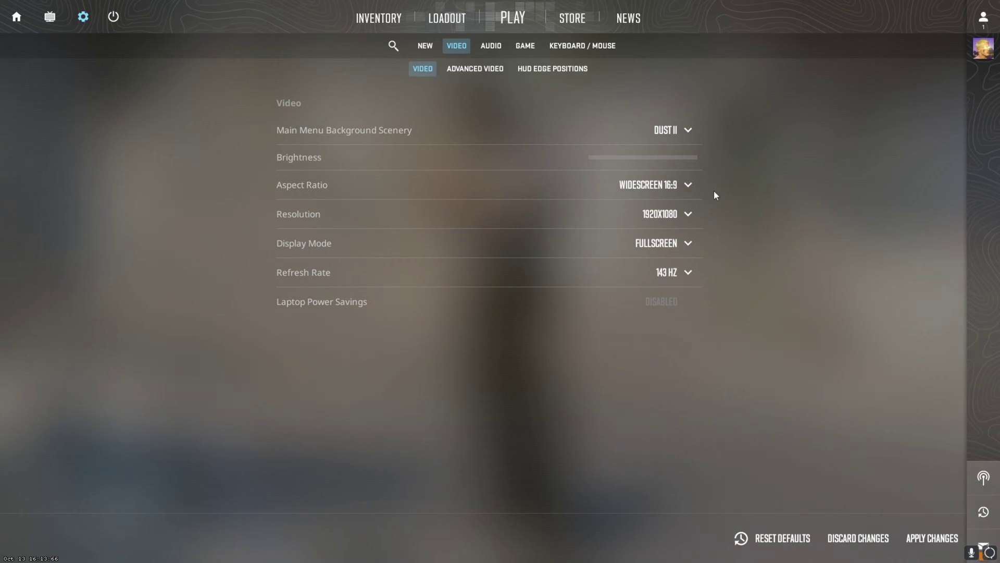
pyautogui.click(484, 70)
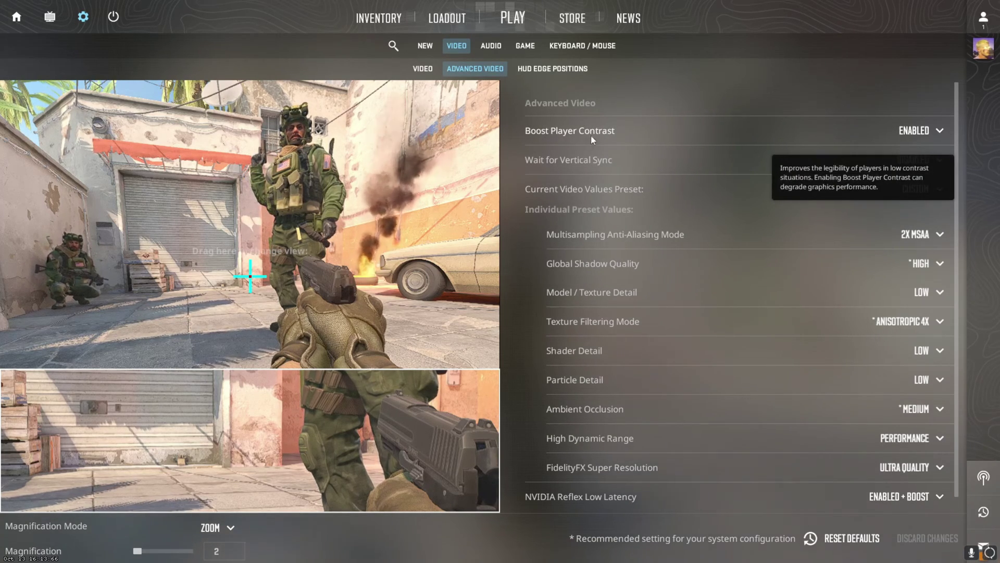
pyautogui.scroll(-1, 516, 268)
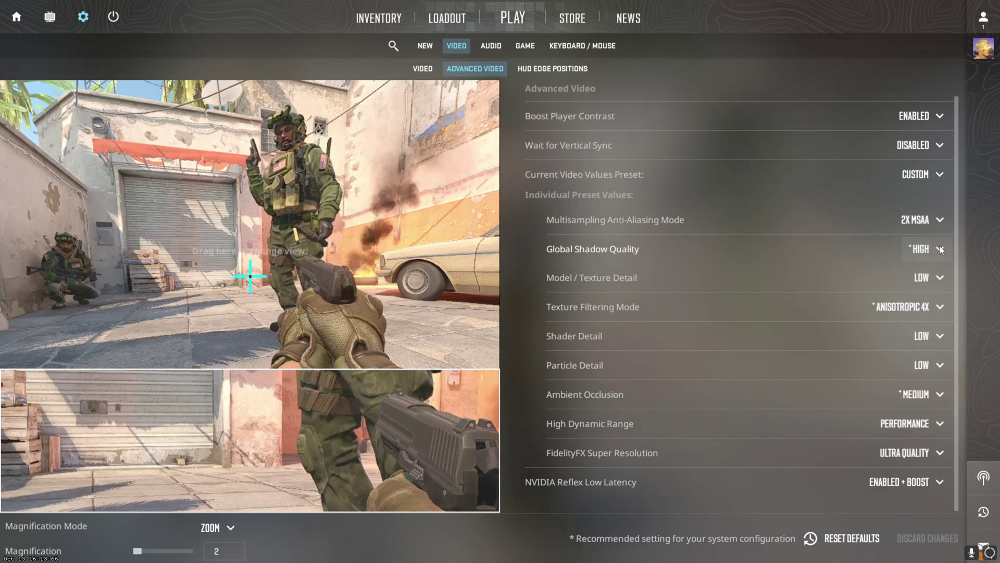
pyautogui.click(926, 253)
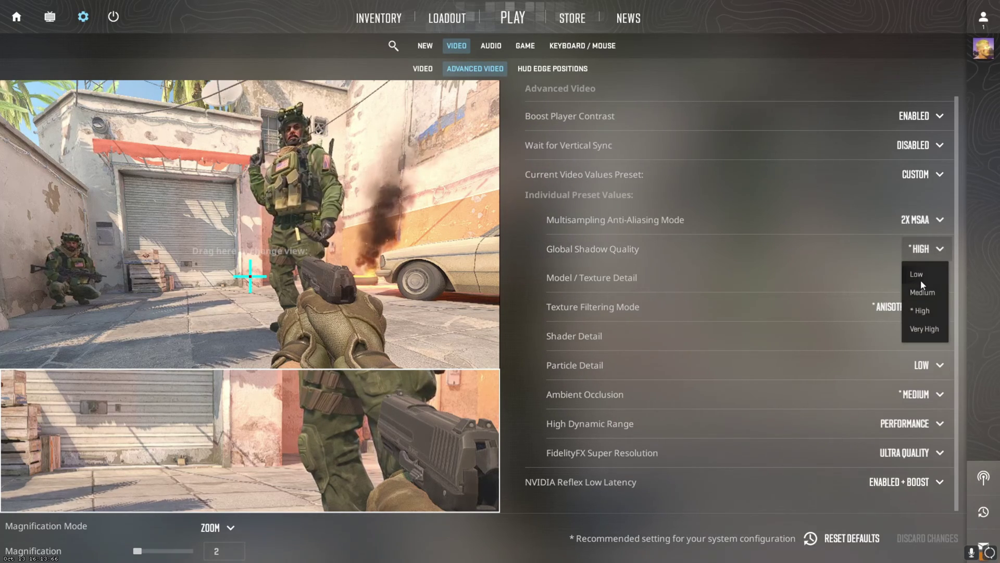
pyautogui.click(926, 249)
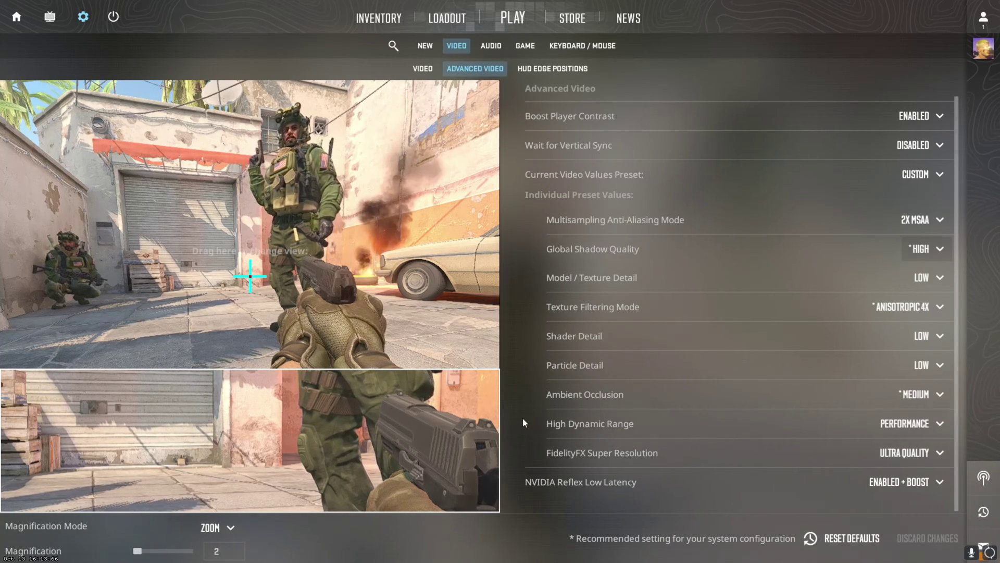
# Keep HDR on Performance, settle FidelityFX Super Resolution on Quality, and keep Reflex at Enabled + Boost.
pyautogui.click(905, 424)
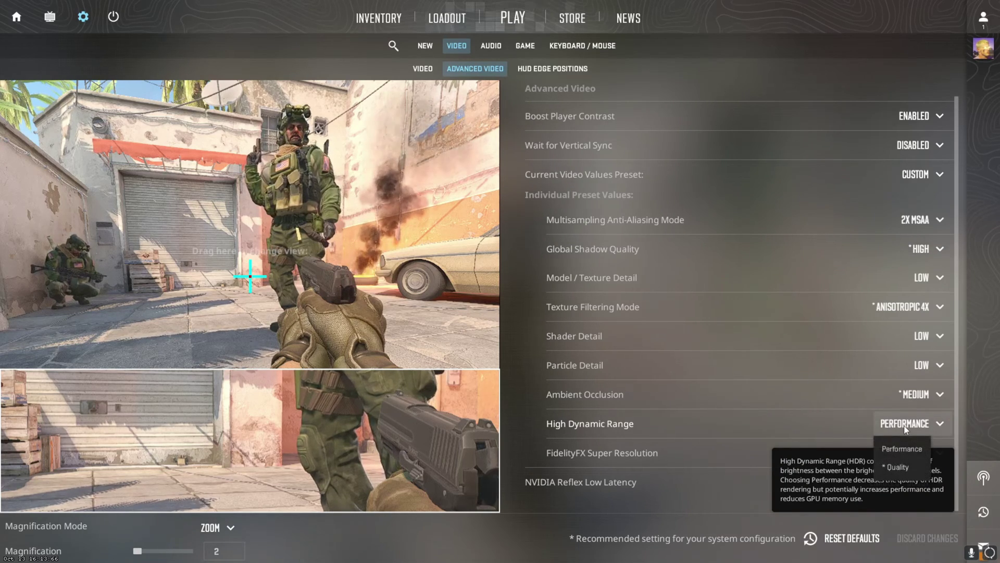
pyautogui.click(518, 421)
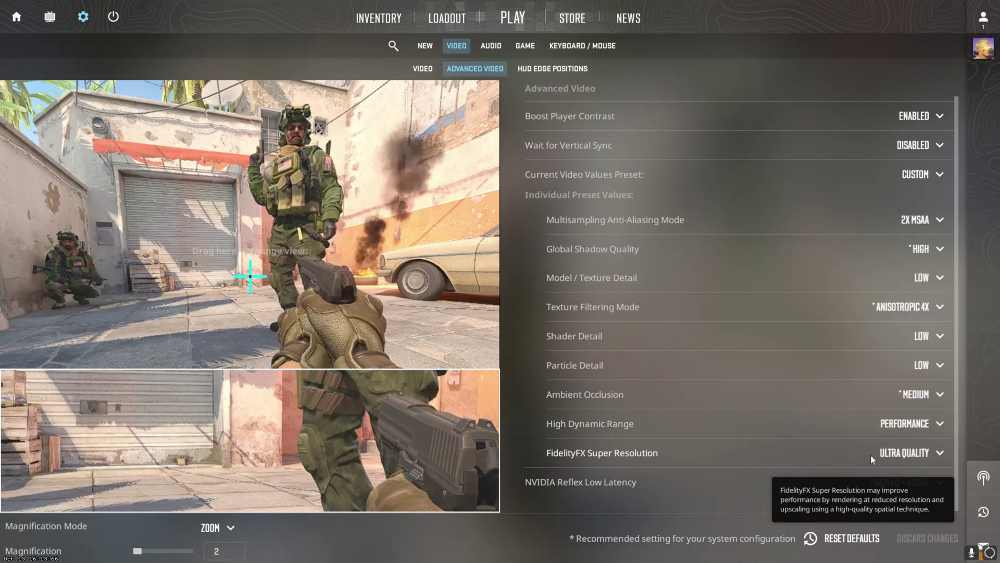
pyautogui.click(910, 452)
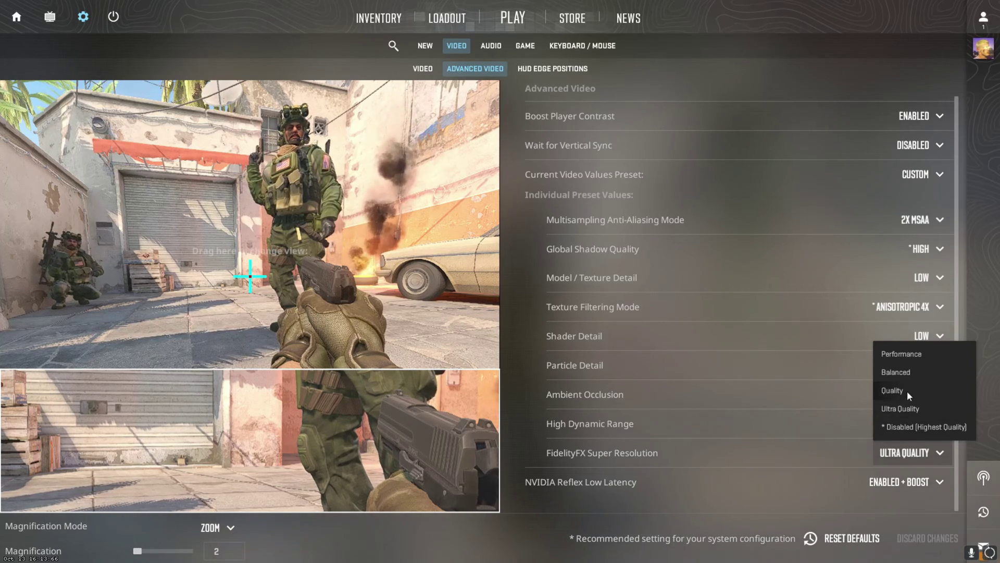
pyautogui.click(900, 354)
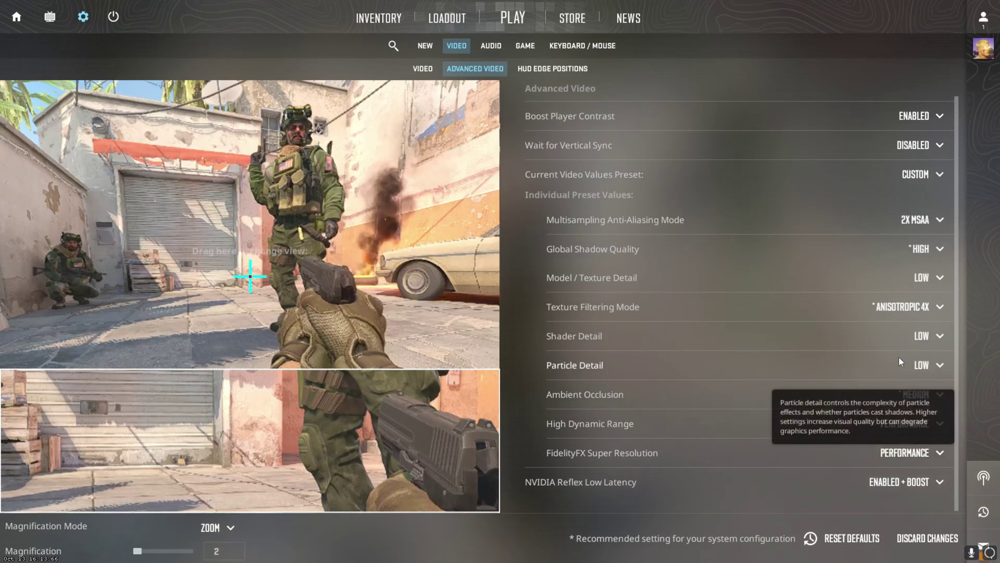
pyautogui.click(900, 453)
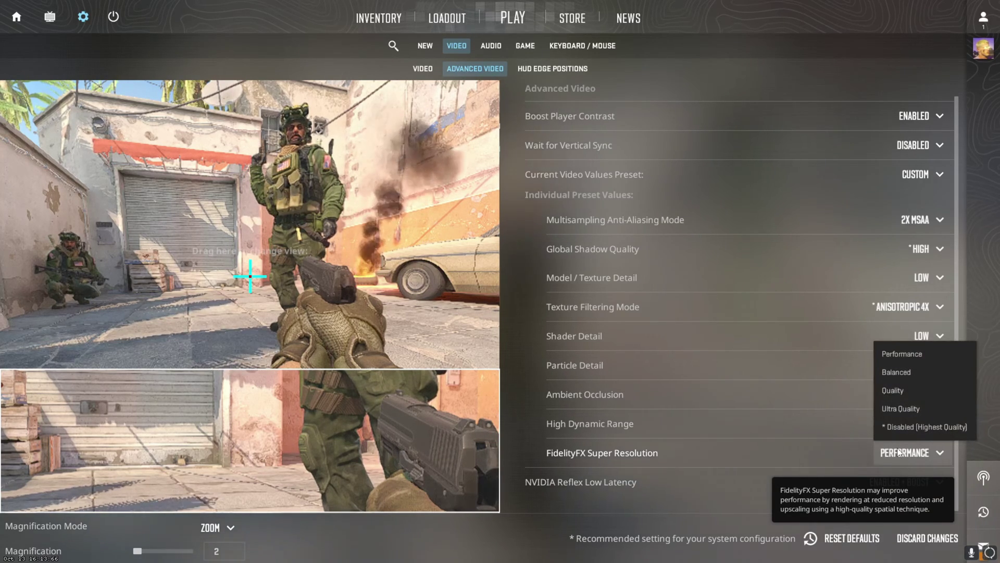
pyautogui.click(899, 390)
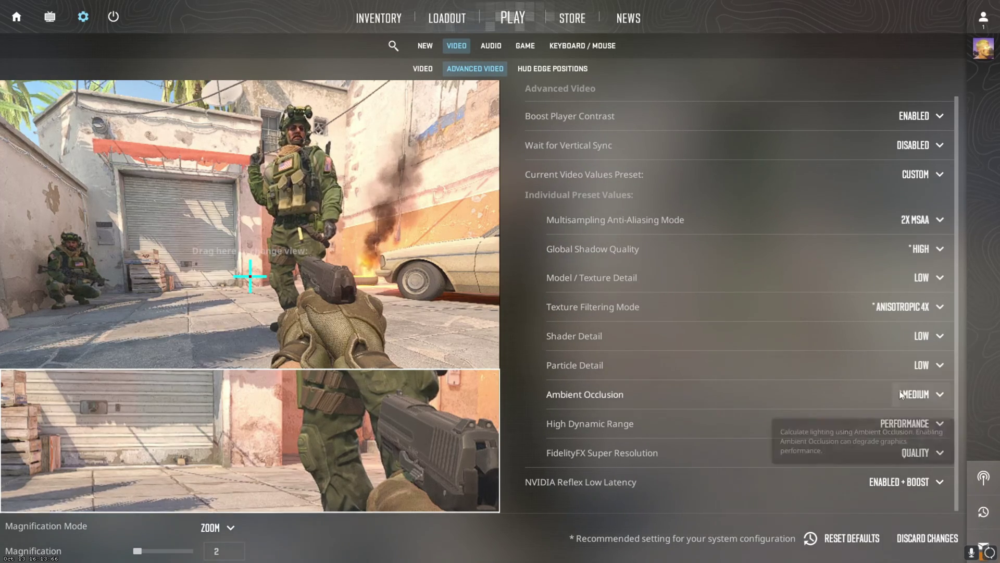
pyautogui.click(928, 455)
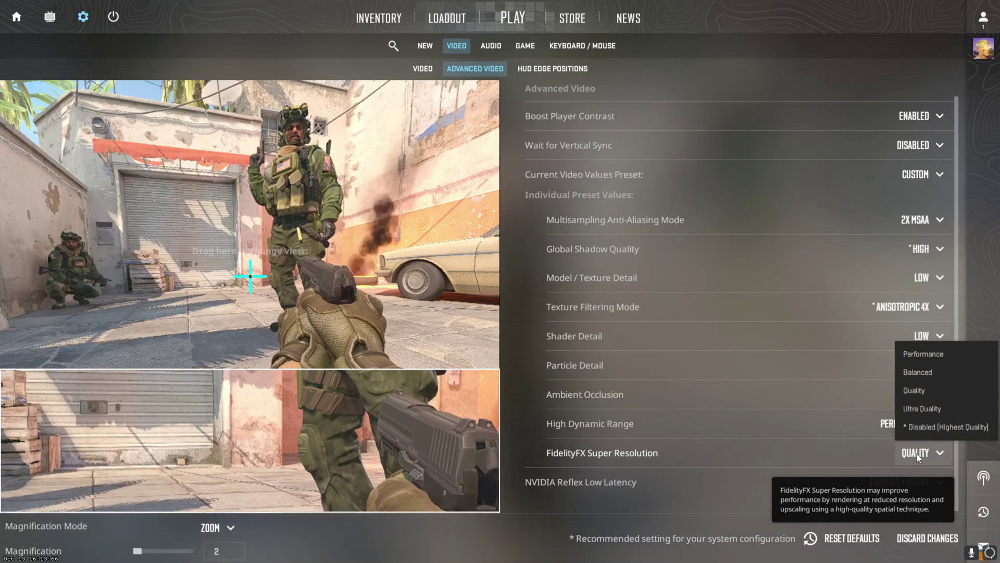
pyautogui.click(937, 423)
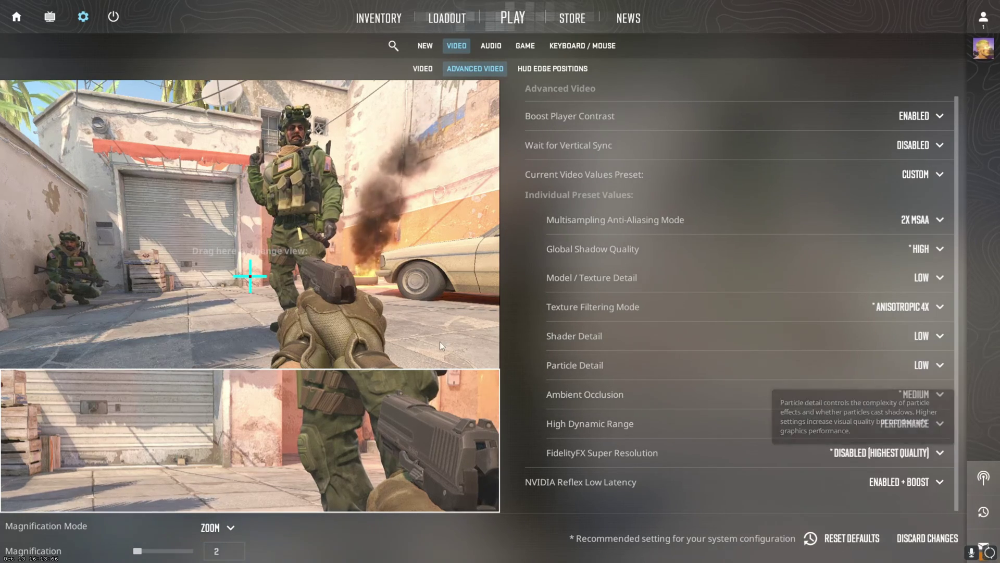
pyautogui.click(895, 453)
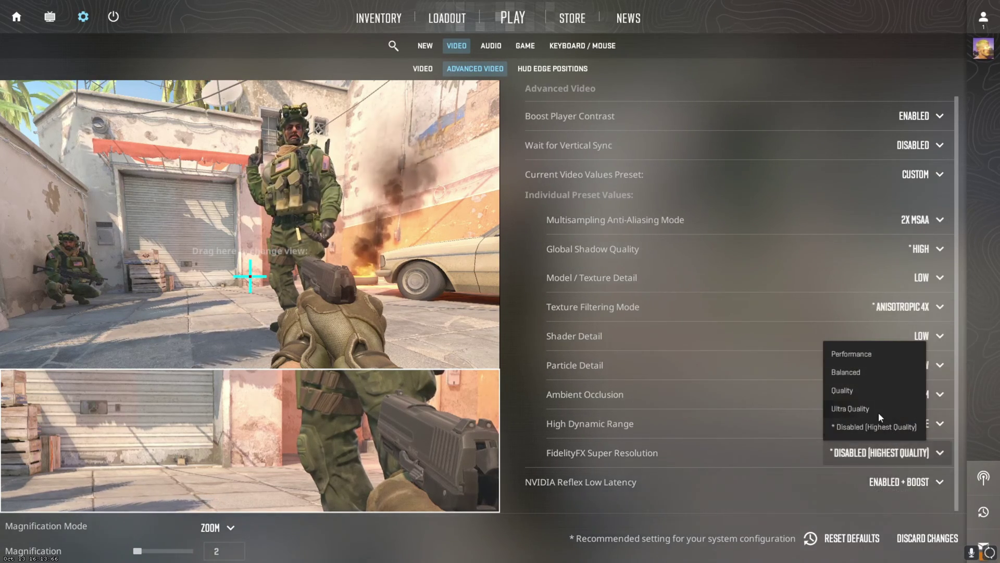
pyautogui.click(854, 394)
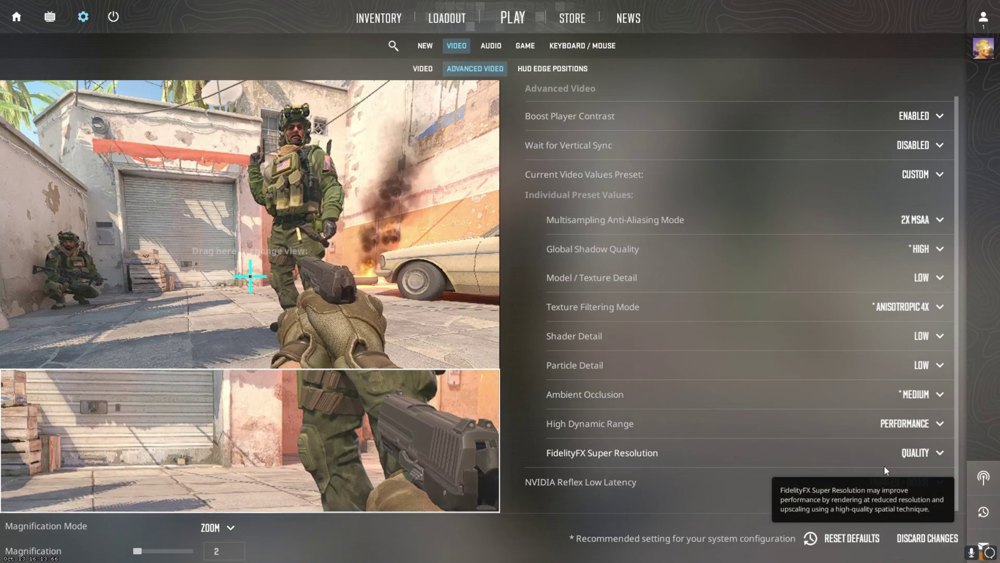
pyautogui.click(901, 490)
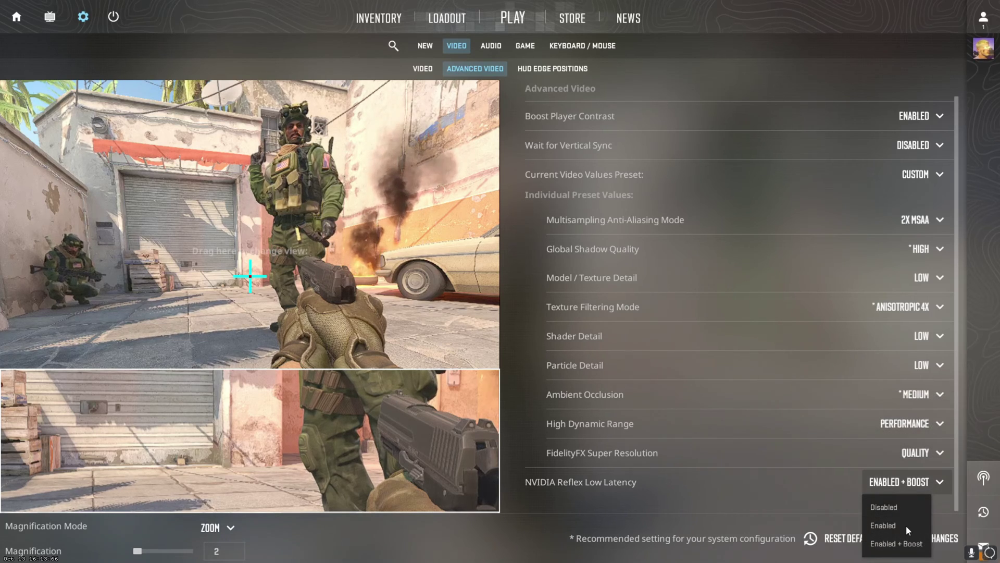
pyautogui.click(896, 542)
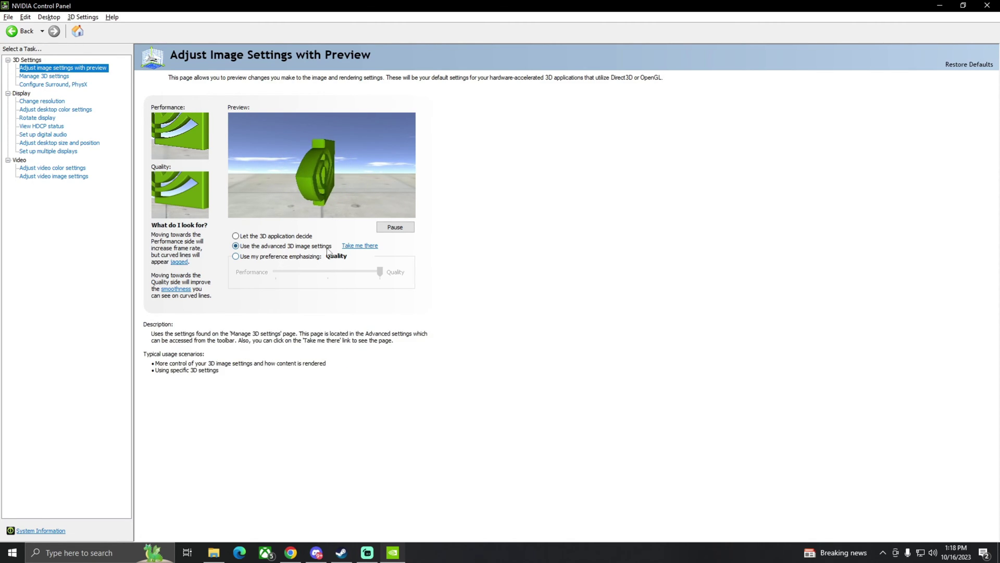
# Review the Manage 3D Settings global list: Low Latency Mode Ultra, Prefer maximum performance, Vertical sync Off.
pyautogui.click(55, 77)
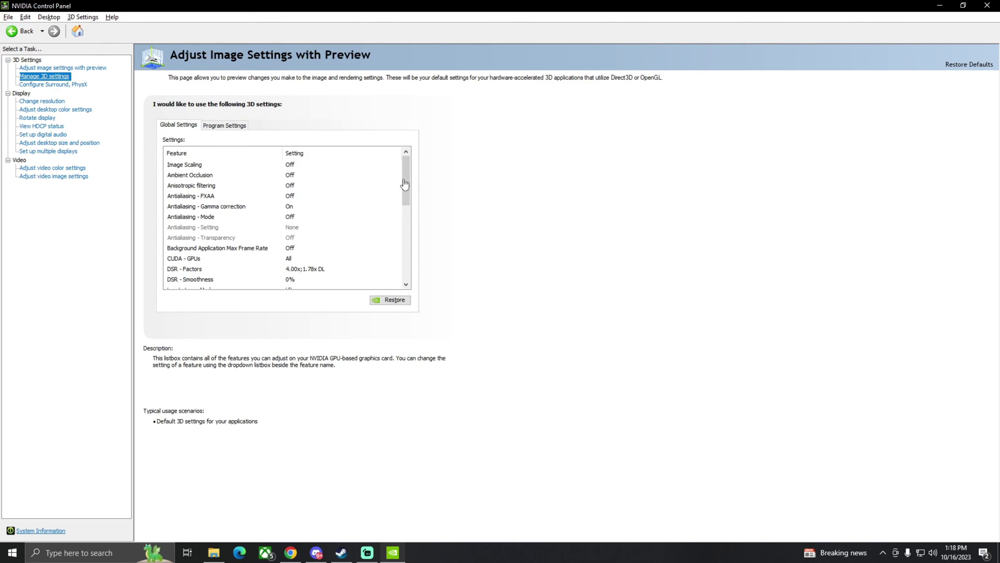
pyautogui.scroll(-5, 405, 185)
pyautogui.scroll(5, 404, 188)
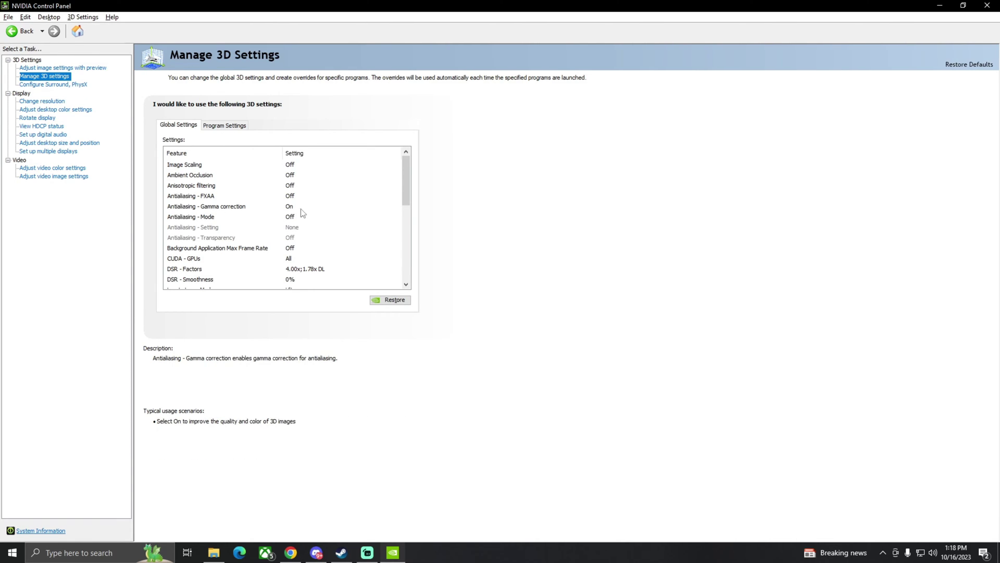
pyautogui.moveTo(407, 182); pyautogui.dragTo(402, 212)
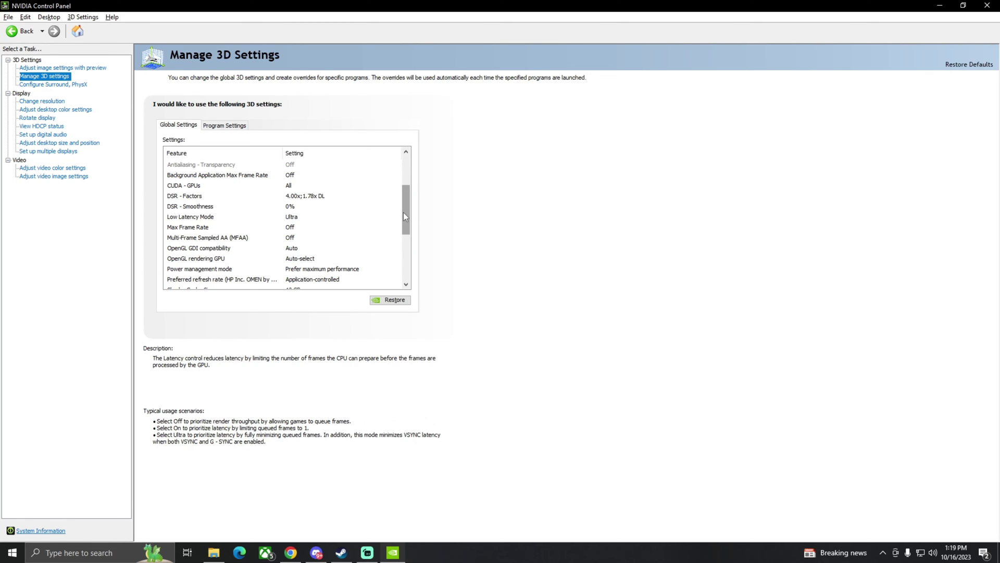
pyautogui.moveTo(403, 212); pyautogui.dragTo(404, 223)
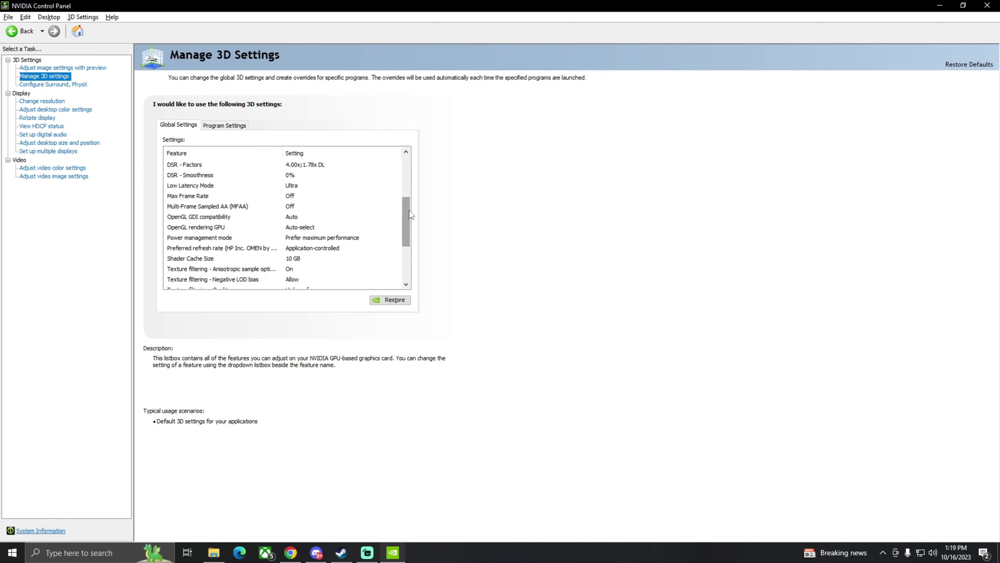
pyautogui.moveTo(411, 214); pyautogui.dragTo(412, 225)
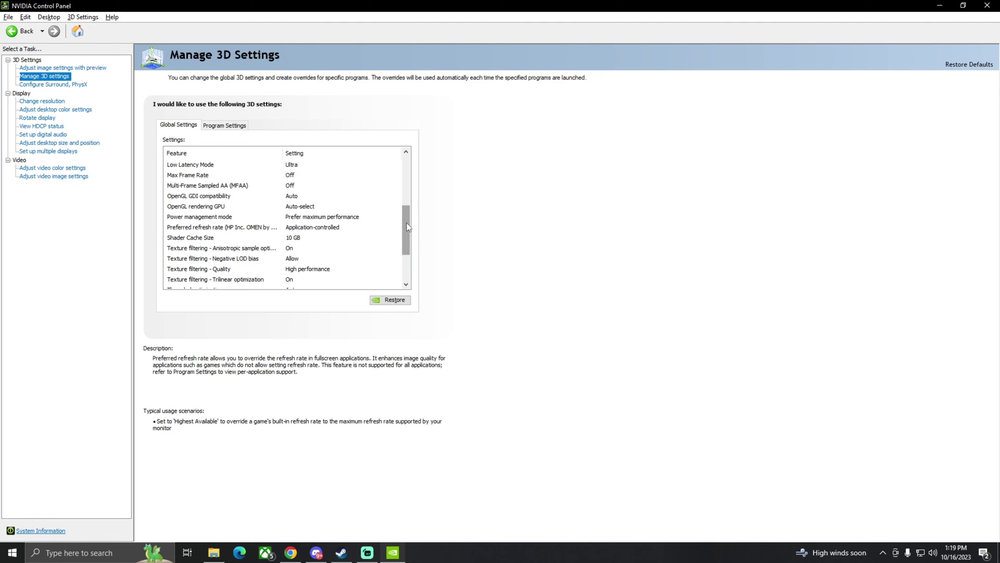
pyautogui.scroll(-3, 404, 223)
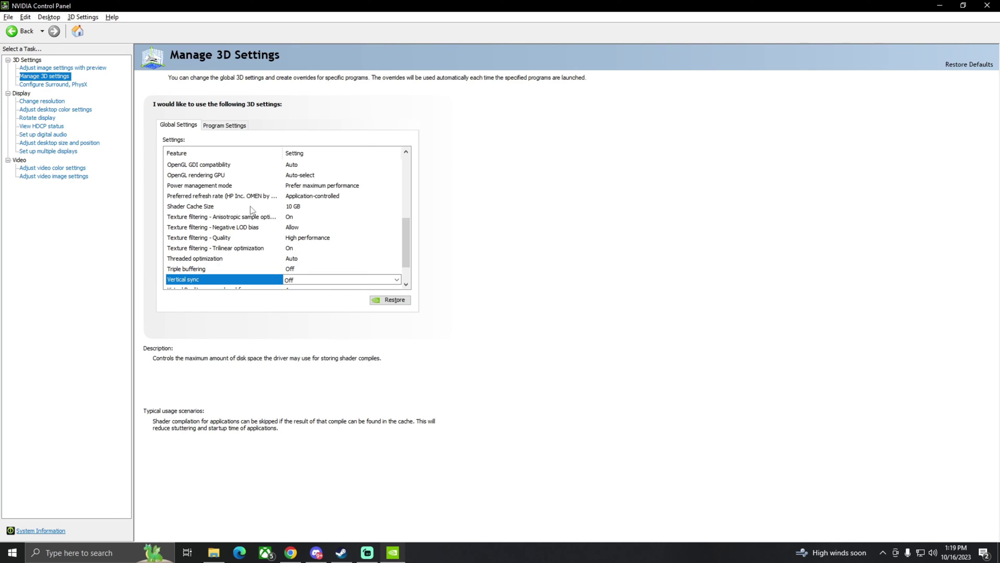
pyautogui.click(305, 210)
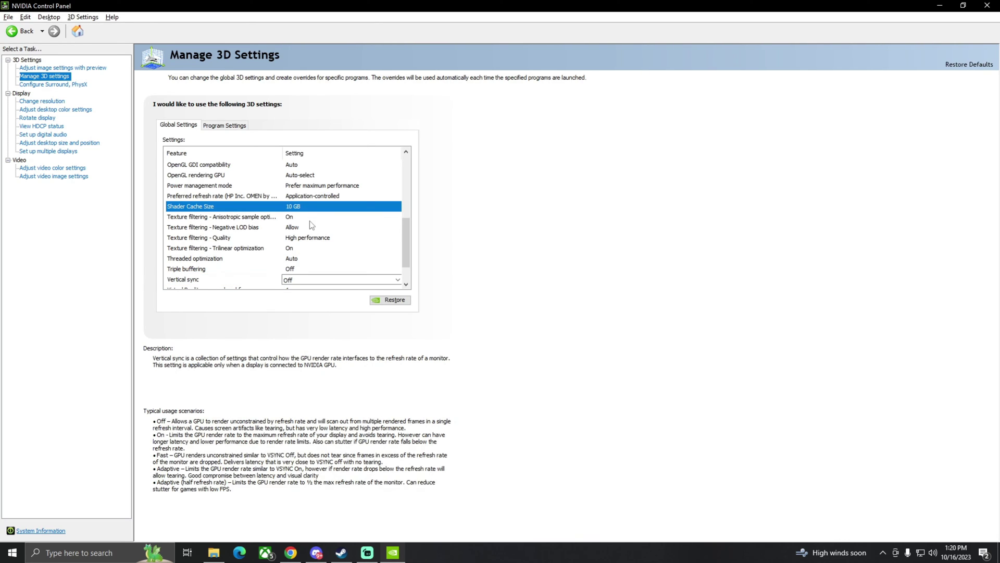
pyautogui.click(313, 207)
pyautogui.click(486, 211)
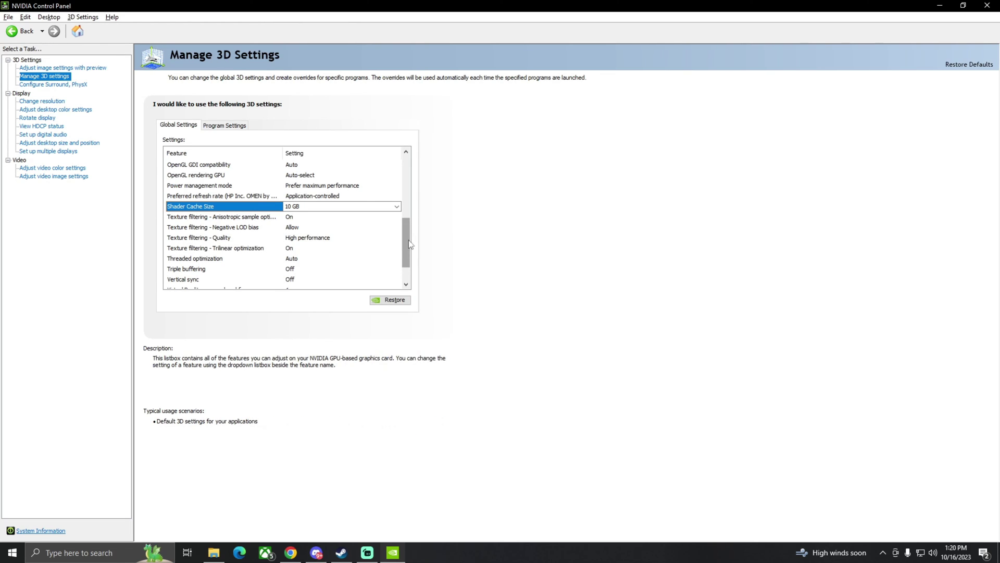
pyautogui.scroll(-2, 351, 244)
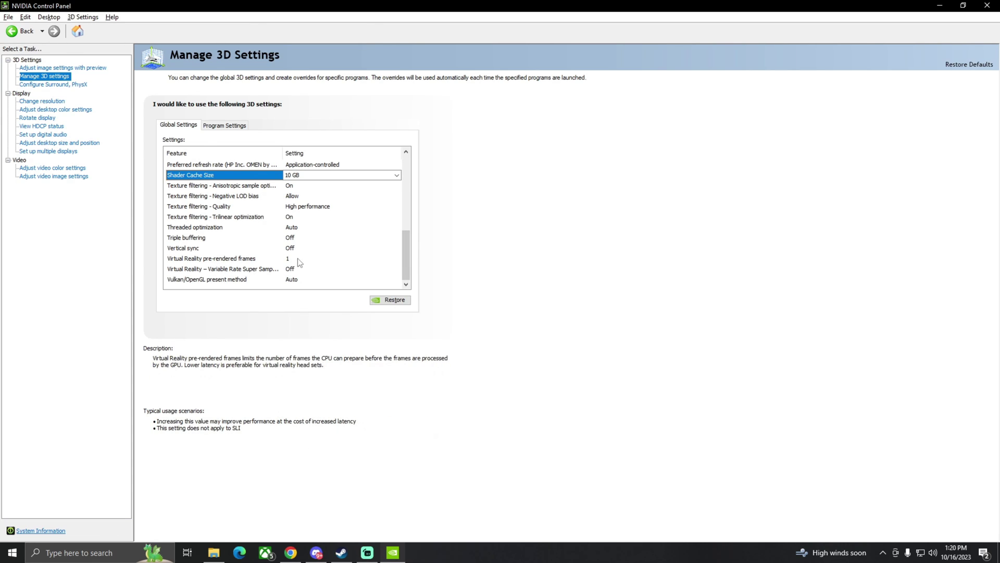
pyautogui.click(44, 101)
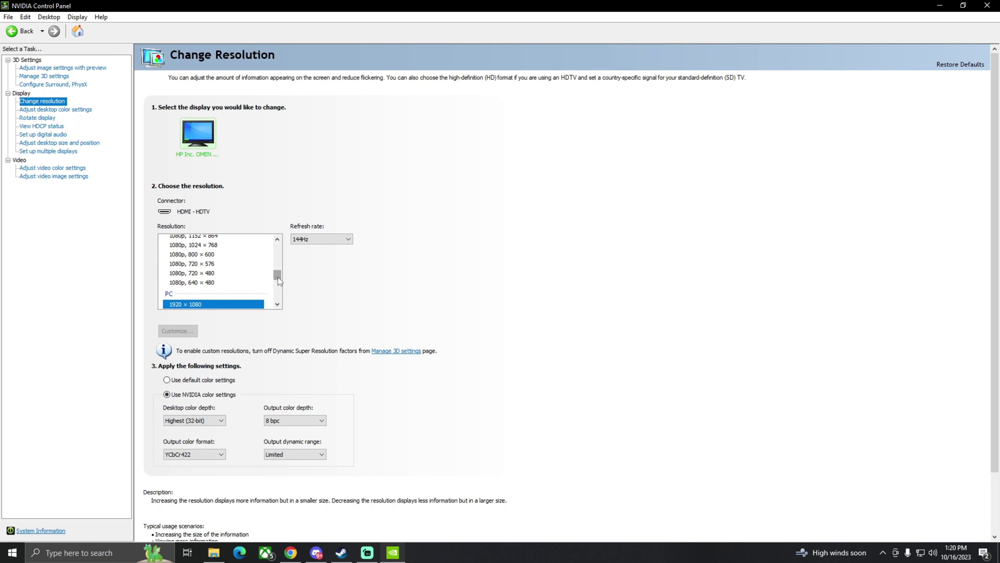
# Keep the 1920 × 1080 resolution at a 144Hz refresh rate.
pyautogui.moveTo(278, 278); pyautogui.dragTo(278, 280)
pyautogui.click(311, 239)
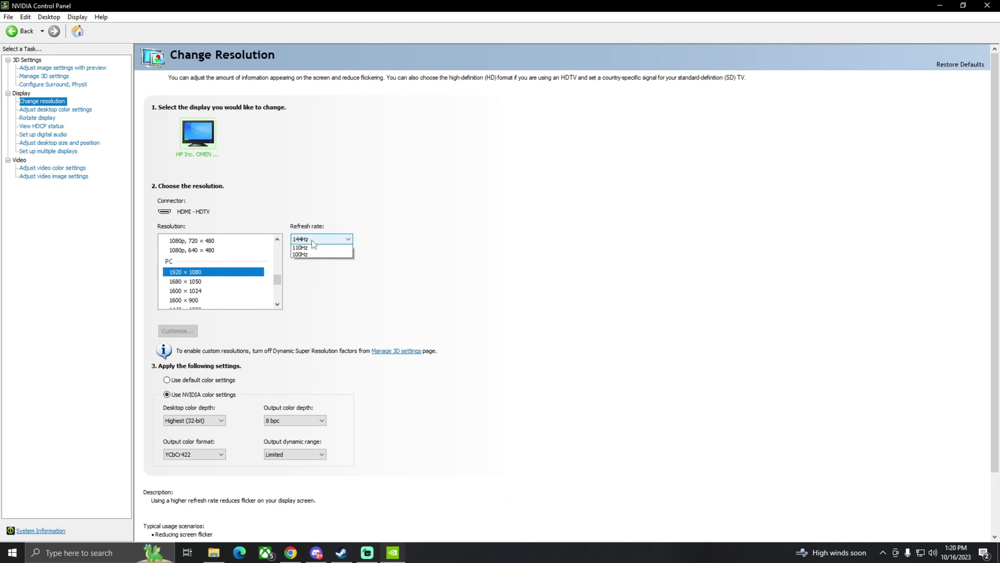
pyautogui.click(317, 247)
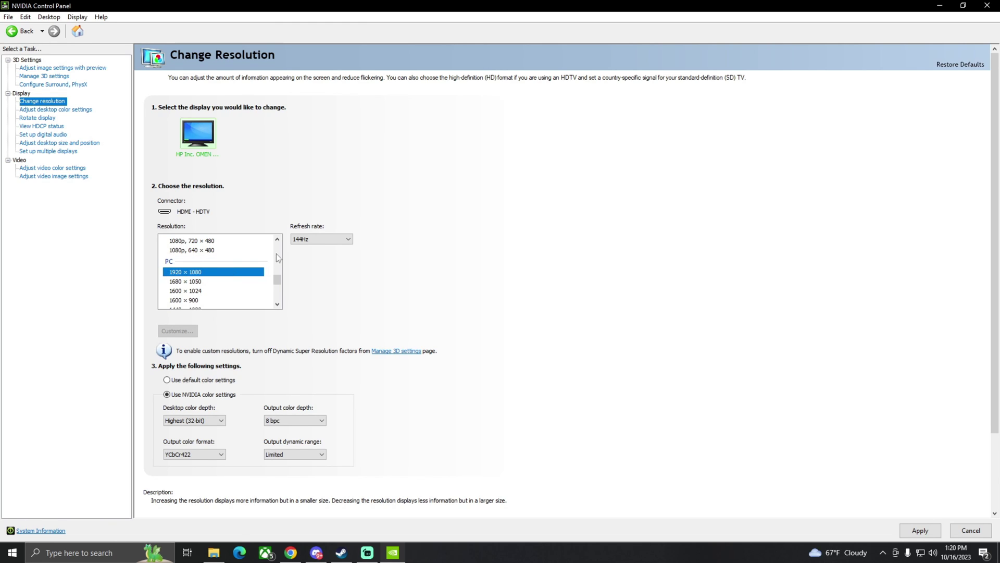
pyautogui.click(75, 111)
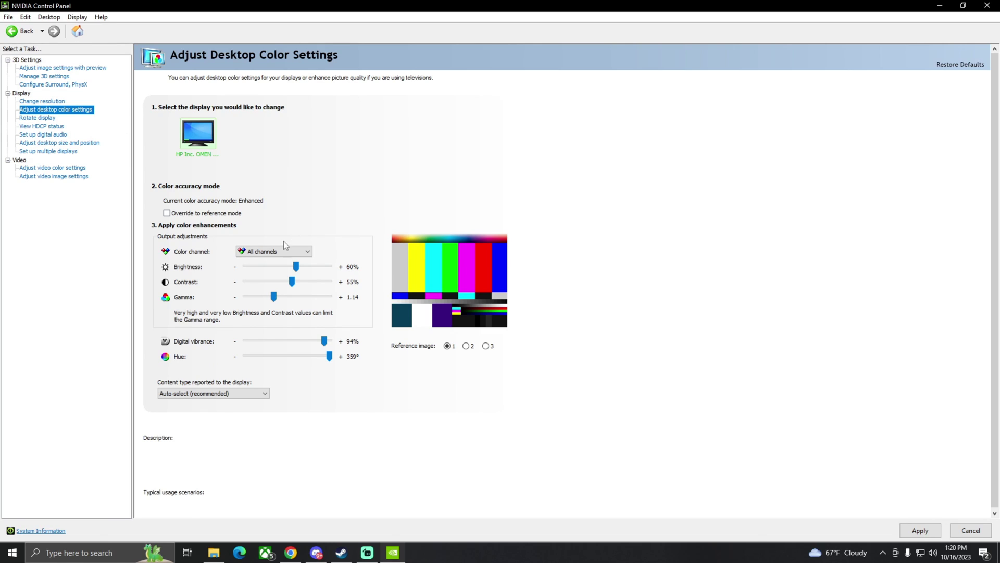